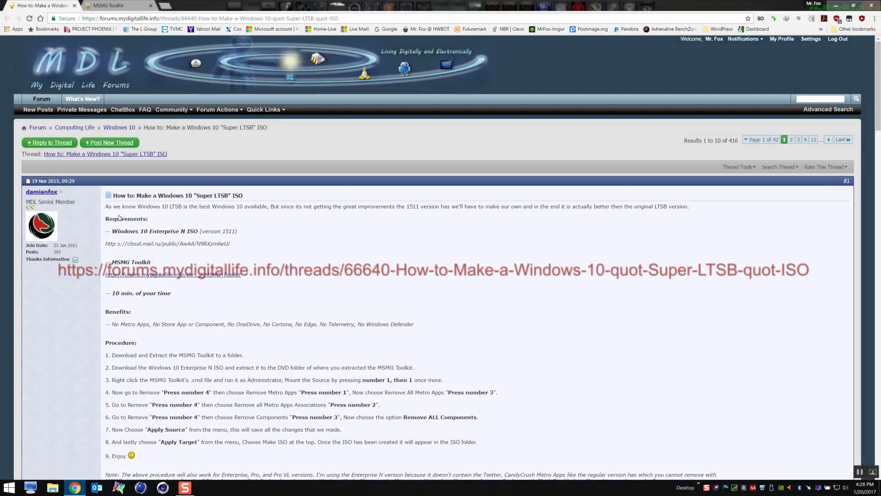
Select the Super LTSB ISO guide's web address in Chrome's address bar
{"action": "left_click", "coordinate": [350, 18]}
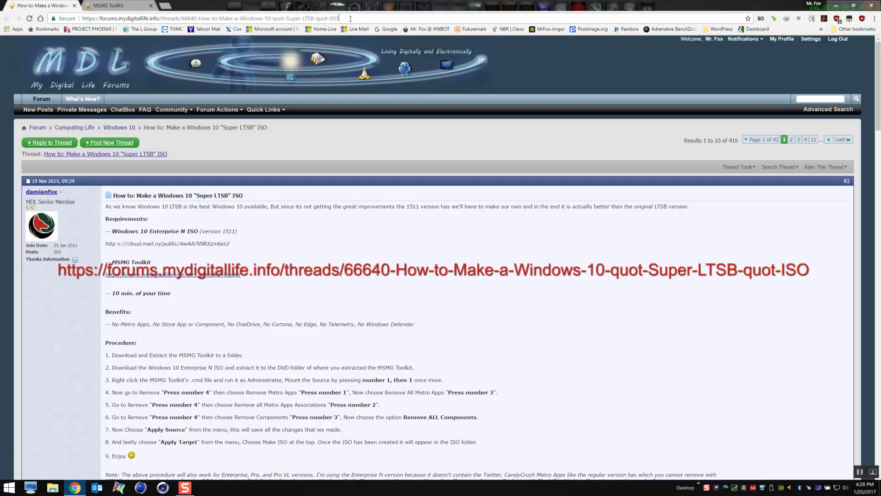
{"action": "left_click_drag", "start_coordinate": [350, 18], "coordinate": [81, 18]}
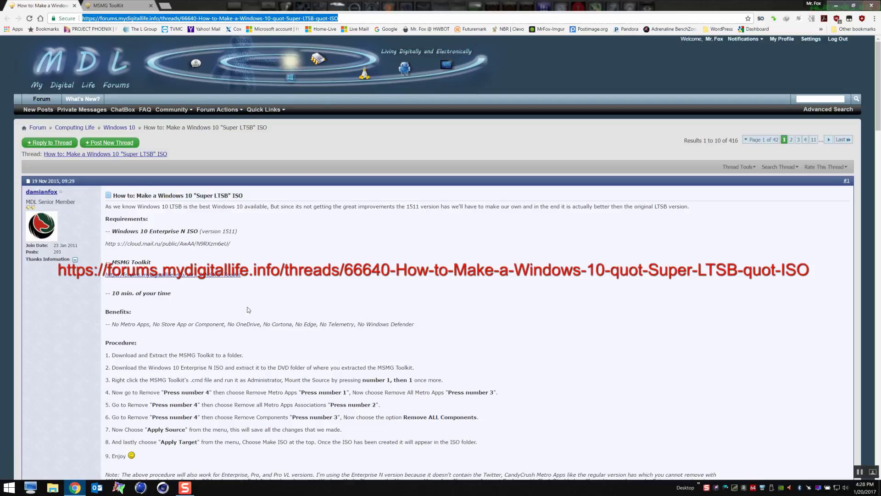
{"action": "scroll", "coordinate": [248, 310], "scroll_direction": "down", "scroll_amount": 3}
{"action": "scroll", "coordinate": [252, 317], "scroll_direction": "up", "scroll_amount": 3}
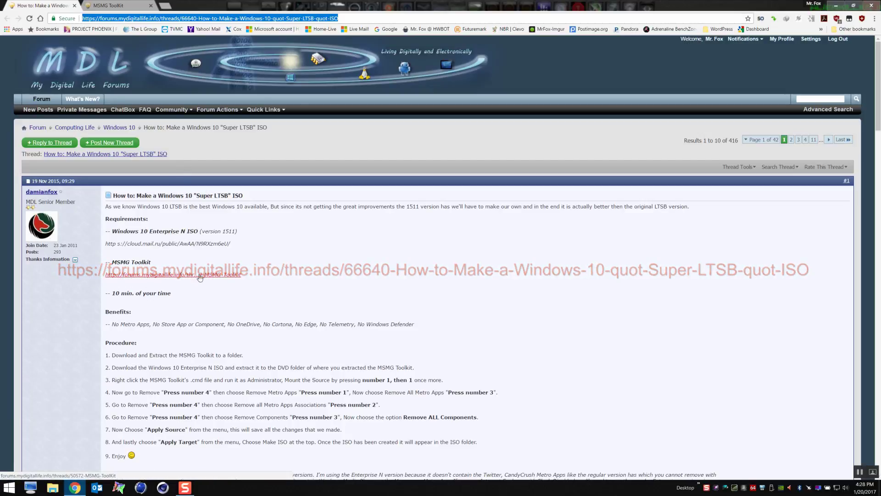
Select the MSMG ToolKit thread's address, return to the guide, then close Chrome
{"action": "left_click", "coordinate": [110, 5]}
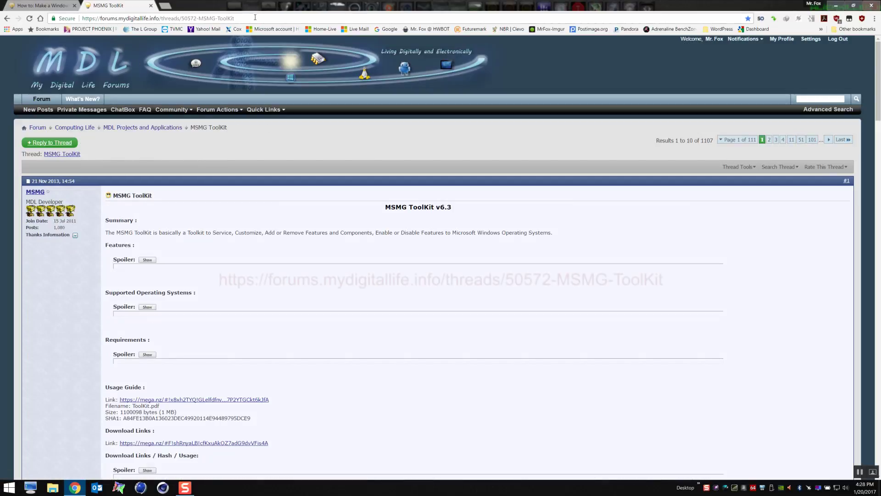
{"action": "left_click_drag", "start_coordinate": [235, 18], "coordinate": [70, 20]}
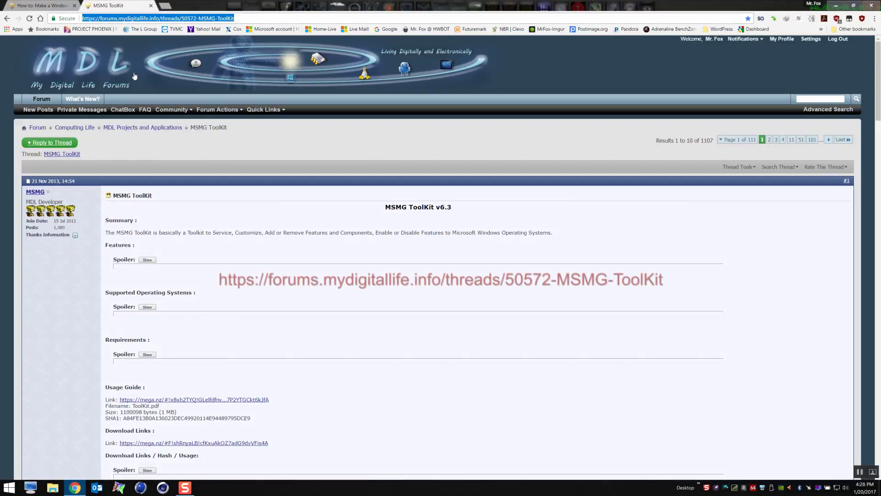
{"action": "left_click", "coordinate": [49, 7]}
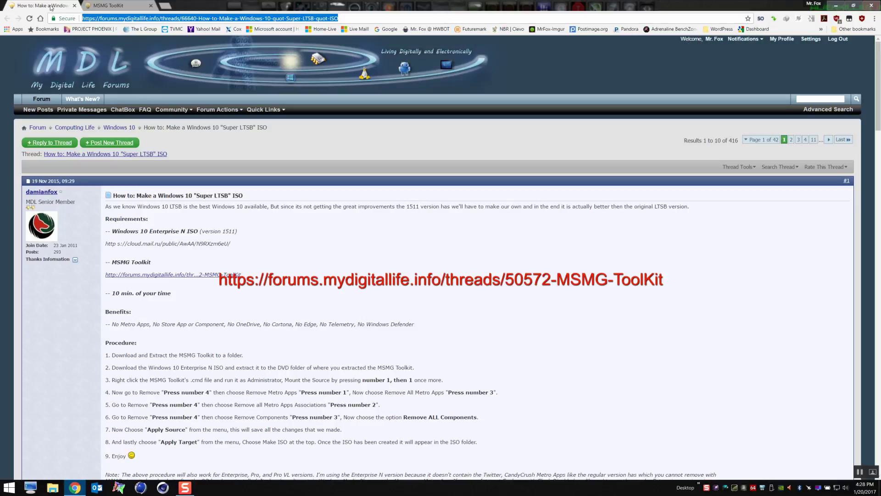
{"action": "left_click", "coordinate": [874, 19]}
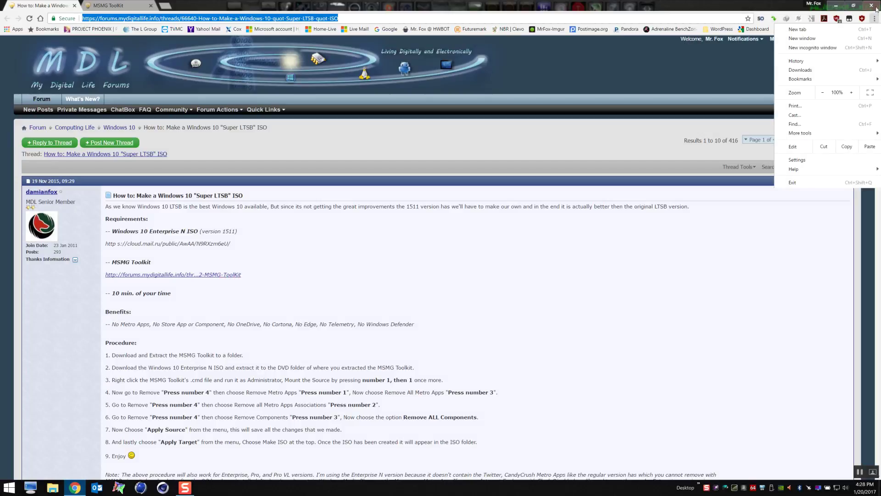
{"action": "left_click", "coordinate": [874, 6]}
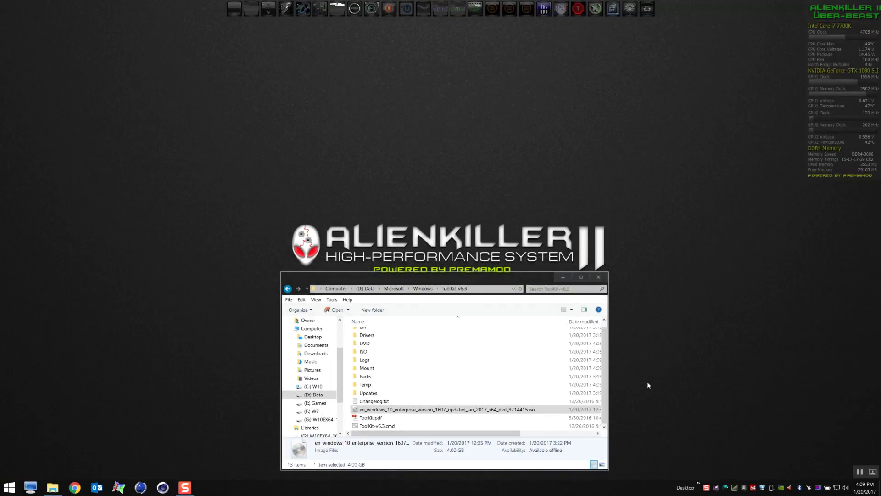
Extract the Windows 10 Enterprise ISO into a same-named folder
{"action": "left_click", "coordinate": [454, 411]}
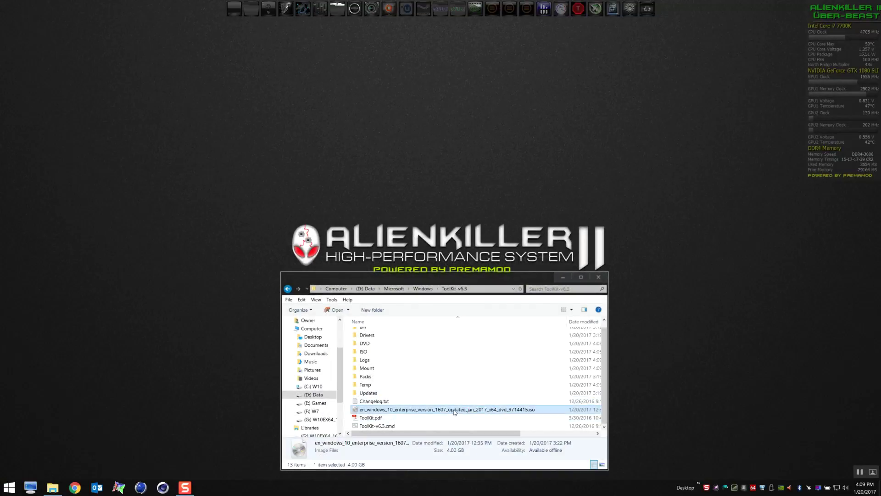
{"action": "right_click", "coordinate": [428, 411]}
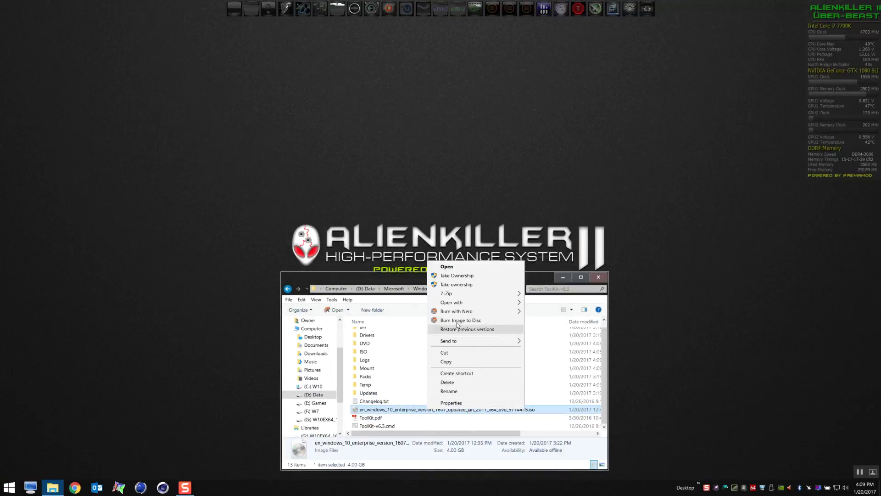
{"action": "mouse_move", "coordinate": [464, 294]}
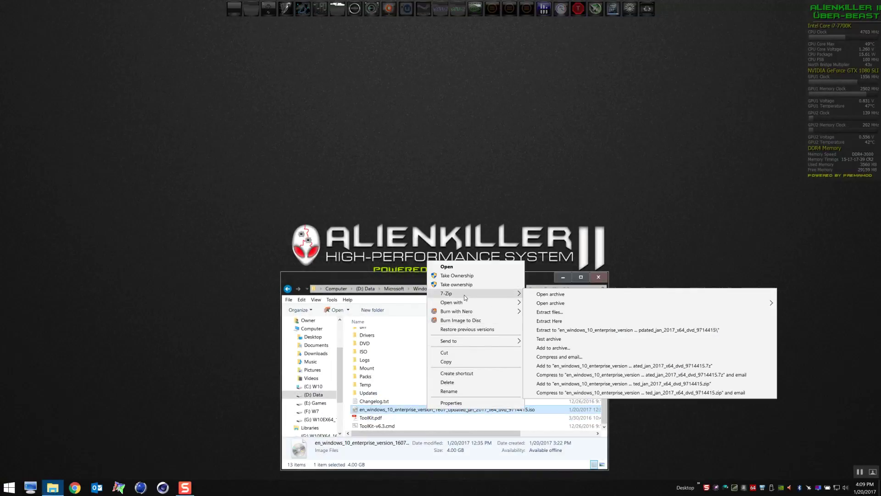
{"action": "left_click", "coordinate": [581, 330]}
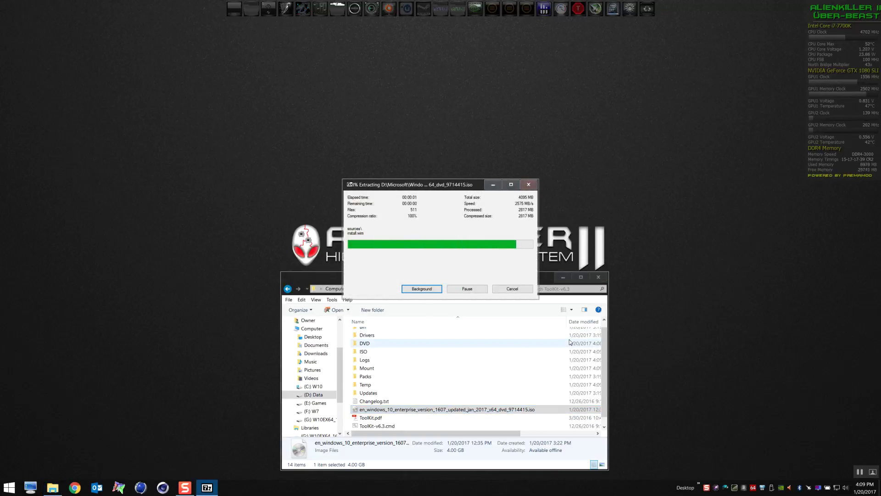
Copy all the extracted ISO files into the empty DVD folder of ToolKit-v6.3
{"action": "double_click", "coordinate": [454, 351]}
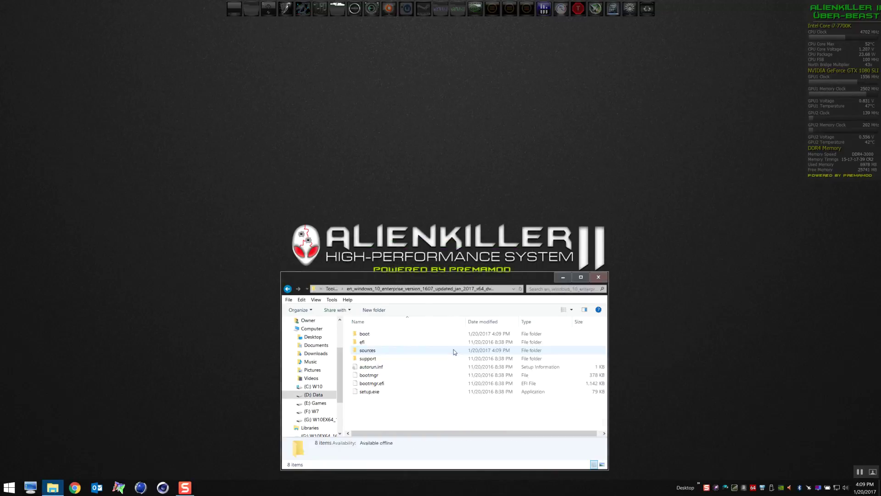
{"action": "key", "text": "ctrl+a"}
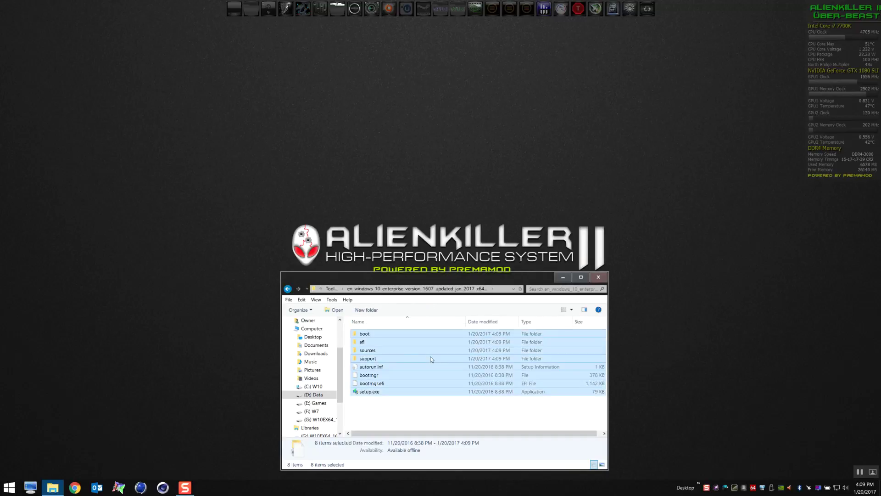
{"action": "right_click", "coordinate": [432, 359]}
{"action": "left_click", "coordinate": [459, 309]}
{"action": "left_click", "coordinate": [288, 288]}
{"action": "left_click", "coordinate": [367, 350]}
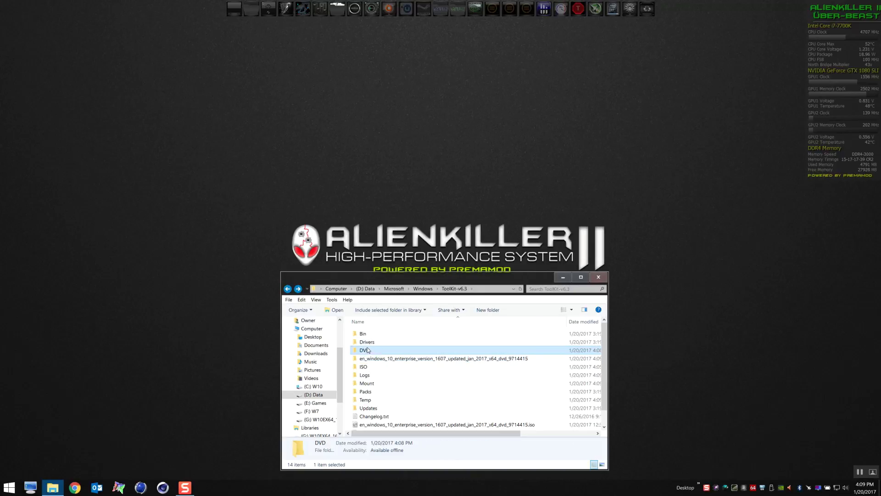
{"action": "double_click", "coordinate": [367, 349]}
{"action": "right_click", "coordinate": [368, 347]}
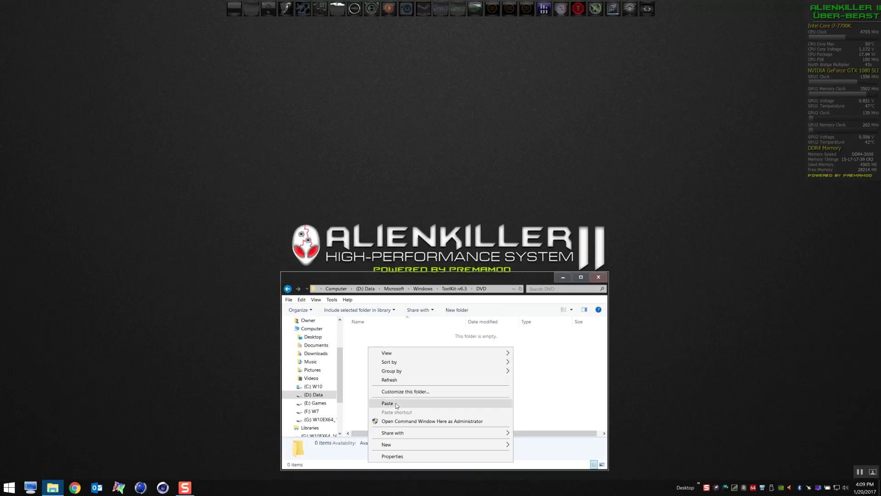
{"action": "left_click", "coordinate": [387, 403]}
Permanently delete the extracted en_windows_10_enterprise folder, keeping the ISO file
{"action": "left_click", "coordinate": [454, 288]}
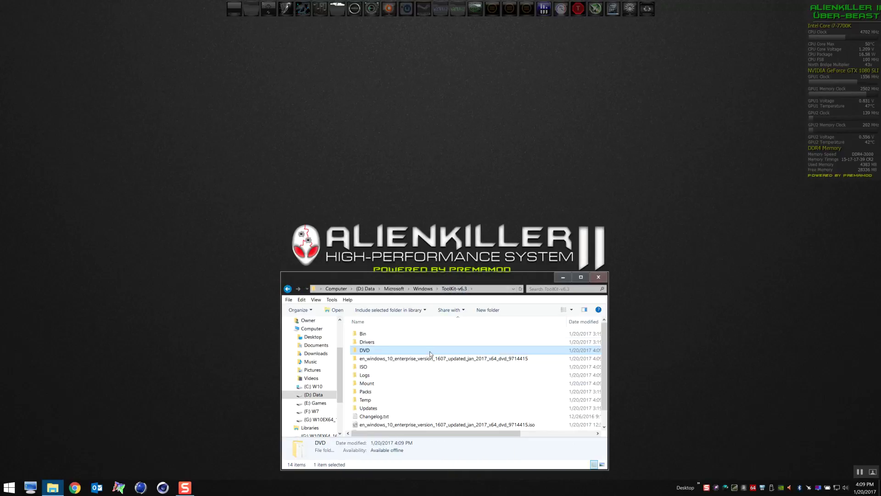
{"action": "left_click", "coordinate": [429, 359]}
{"action": "right_click", "coordinate": [427, 359]}
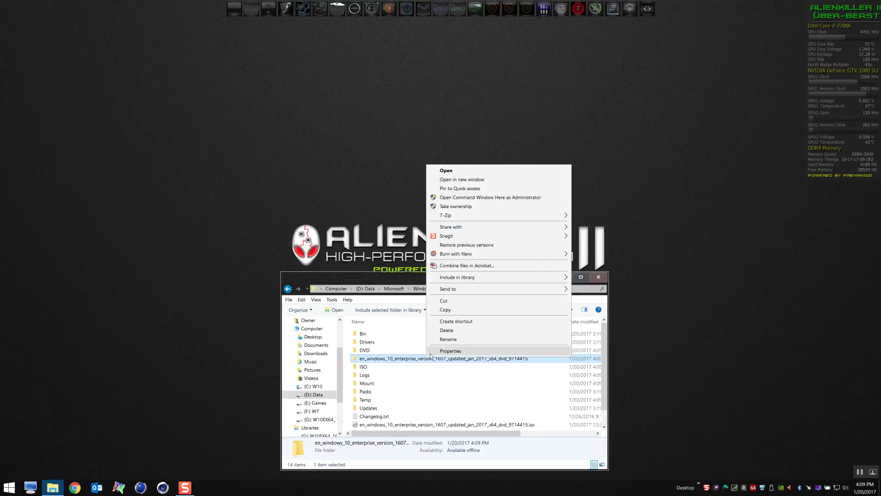
{"action": "left_click", "coordinate": [452, 330]}
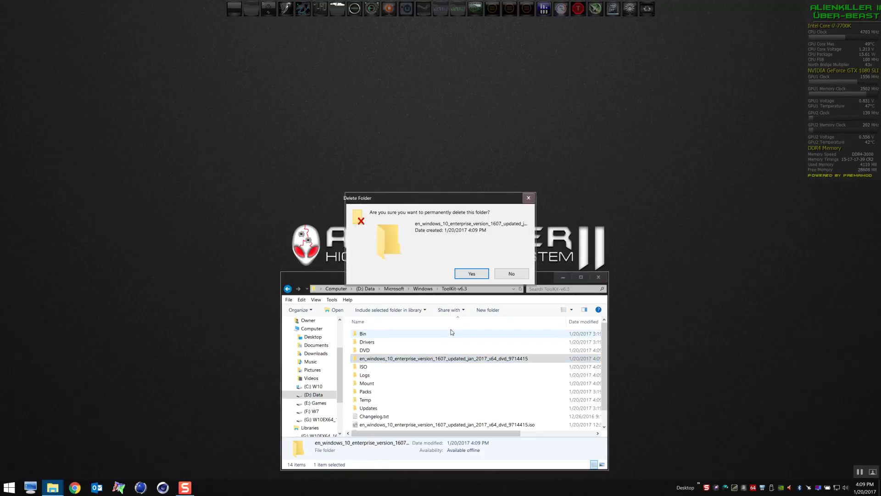
{"action": "left_click", "coordinate": [460, 274]}
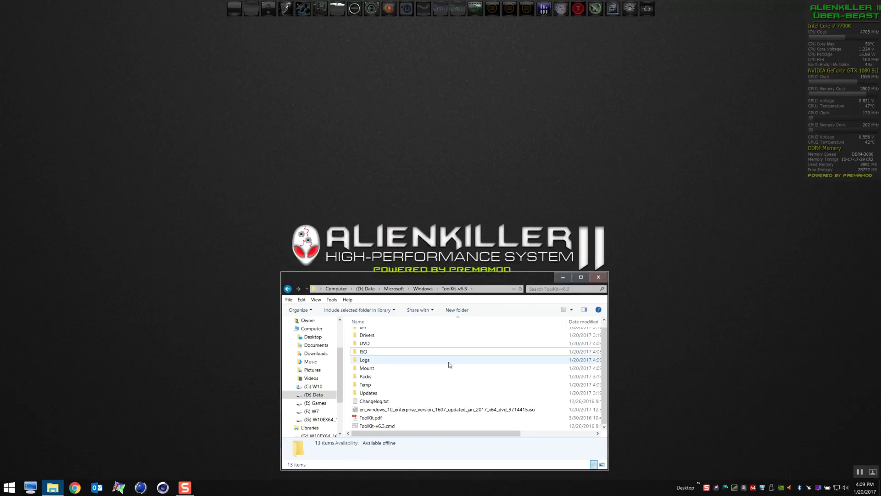
Bring up the context menu for the ToolKit-v6.3.cmd script
{"action": "scroll", "coordinate": [404, 404], "scroll_direction": "down", "scroll_amount": 1}
{"action": "left_click", "coordinate": [377, 427]}
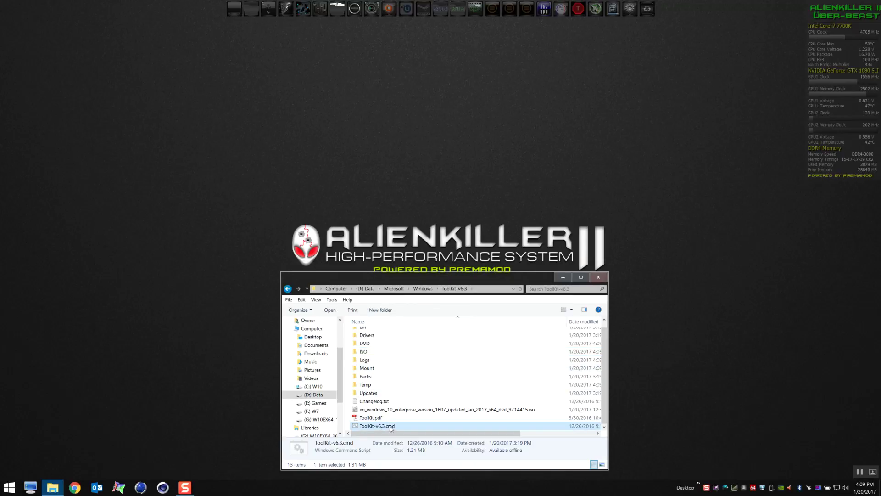
{"action": "right_click", "coordinate": [391, 429]}
Run ToolKit-v6.3.cmd as administrator and accept the EULA to reach the Main Menu
{"action": "left_click", "coordinate": [425, 287]}
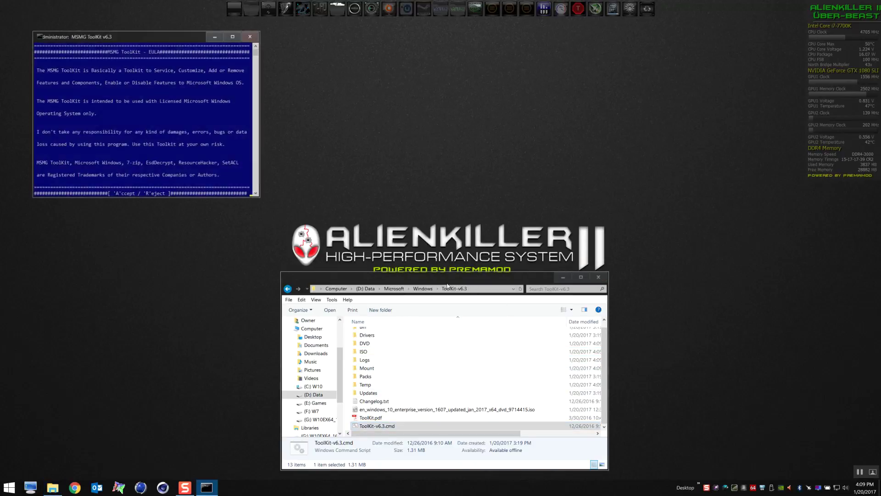
{"action": "left_click_drag", "start_coordinate": [157, 41], "coordinate": [456, 55]}
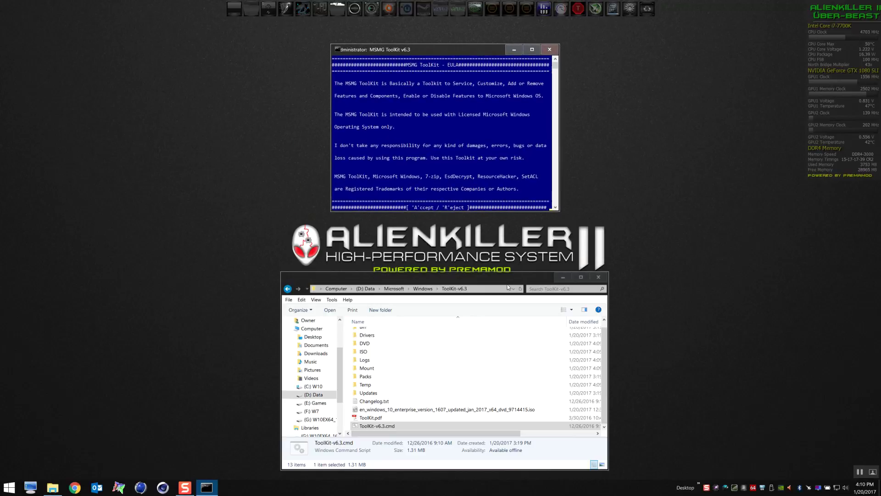
{"action": "key", "text": "a"}
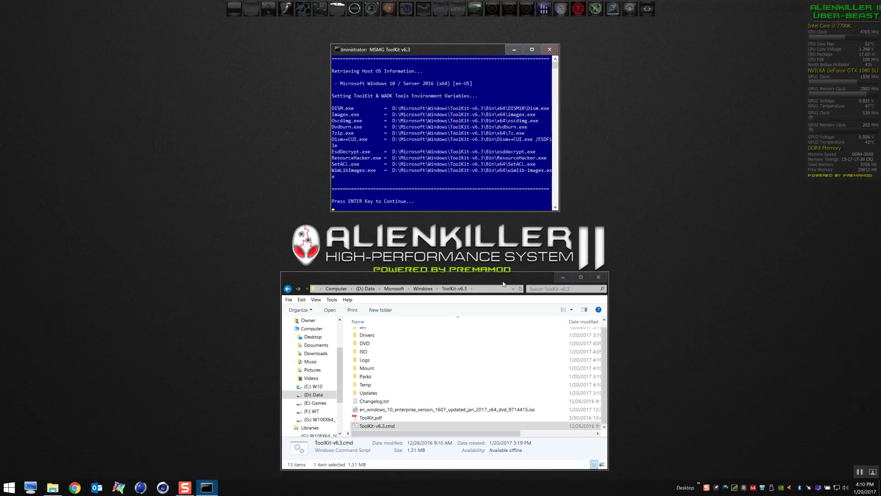
{"action": "key", "text": "Return"}
Mount image index 1 from the DVD folder as the source, then return to the Main Menu
{"action": "key", "text": "1"}
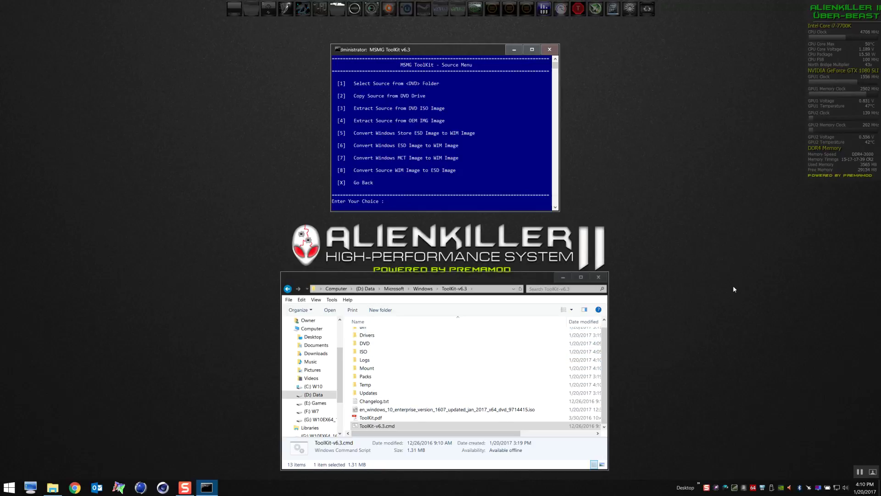
{"action": "key", "text": "1"}
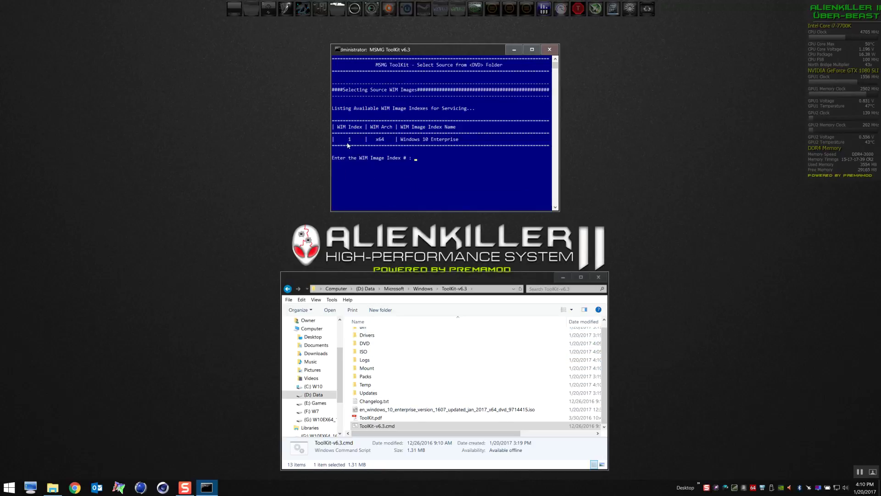
{"action": "type", "text": "1"}
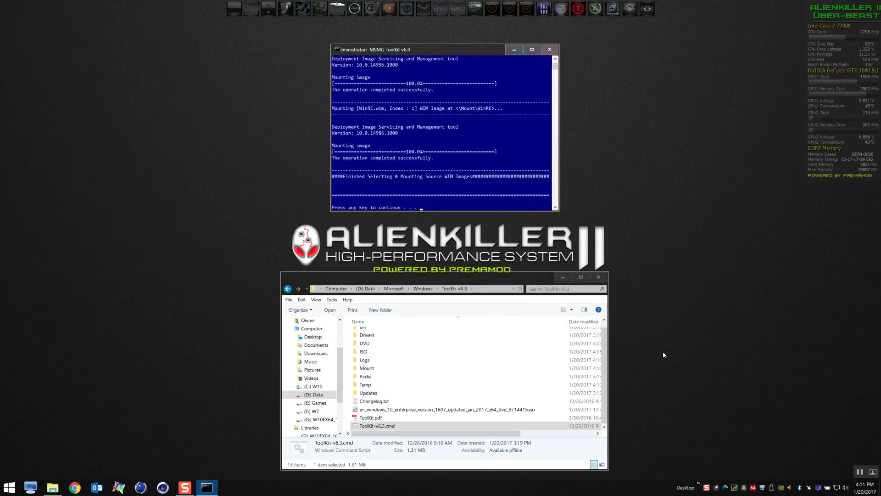
{"action": "key", "text": "Return"}
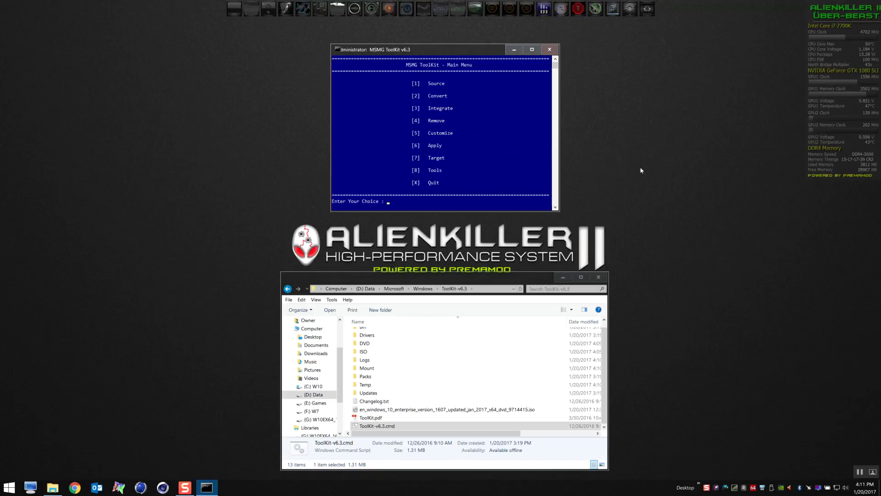
Choose Remove > Remove Default Metro Apps (4, 1) and start removal with option A
{"action": "type", "text": "4"}
{"action": "key", "text": "Return"}
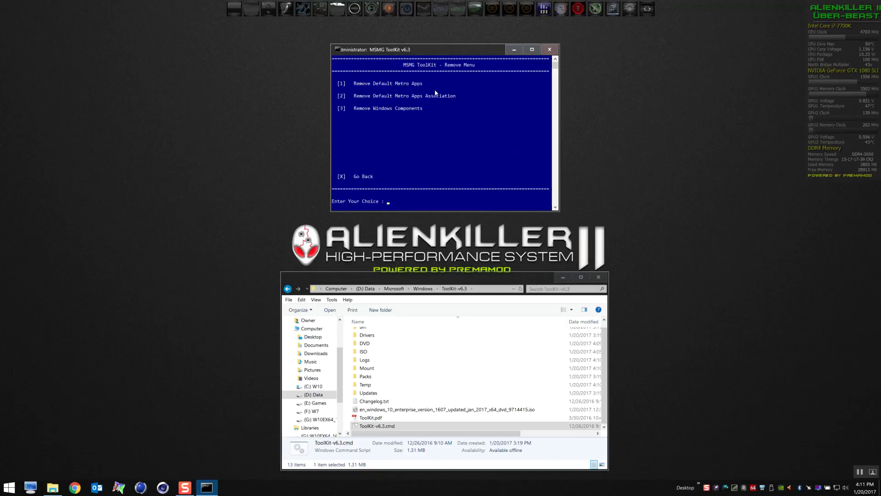
{"action": "type", "text": "1"}
{"action": "key", "text": "Return"}
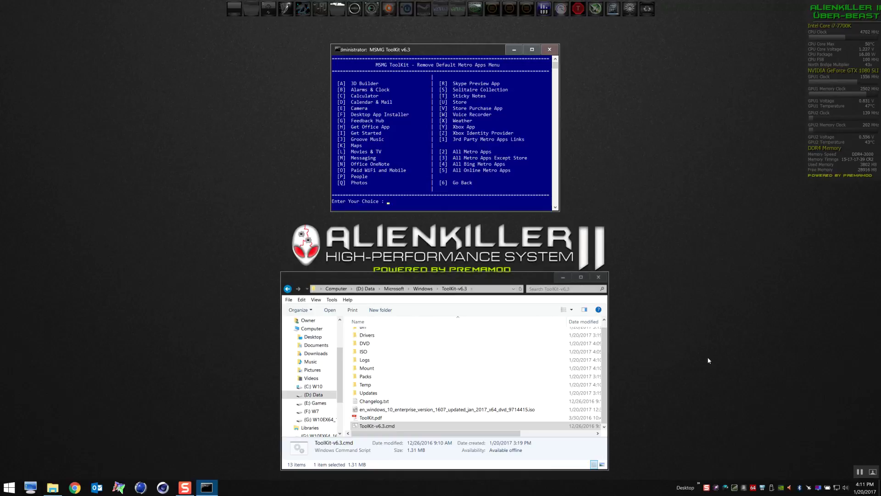
{"action": "type", "text": "A"}
{"action": "key", "text": "Return"}
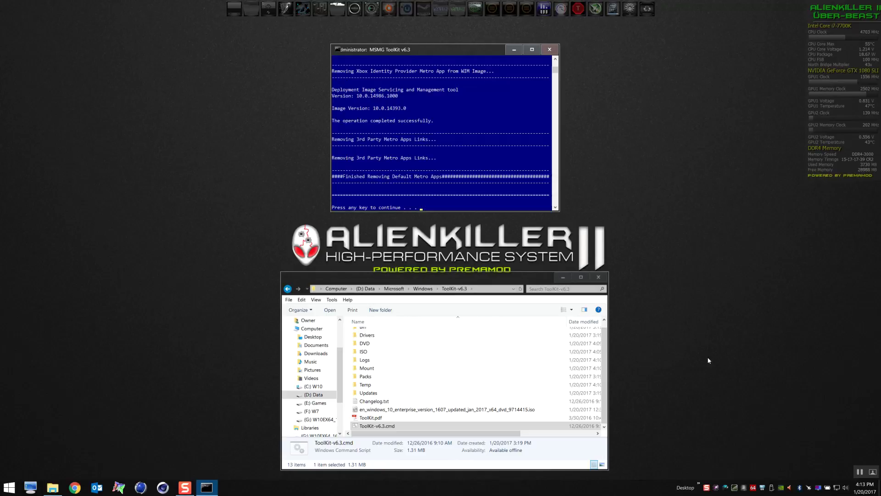
Return to the Main Menu once the Metro app removal finishes
{"action": "key", "text": "Return"}
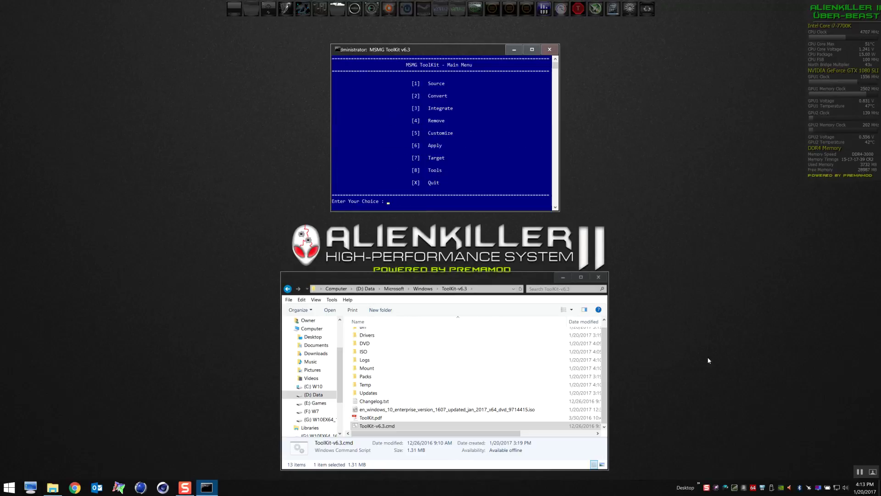
Remove the default Metro apps association (4, 2) and return to the Main Menu
{"action": "type", "text": "4"}
{"action": "key", "text": "Return"}
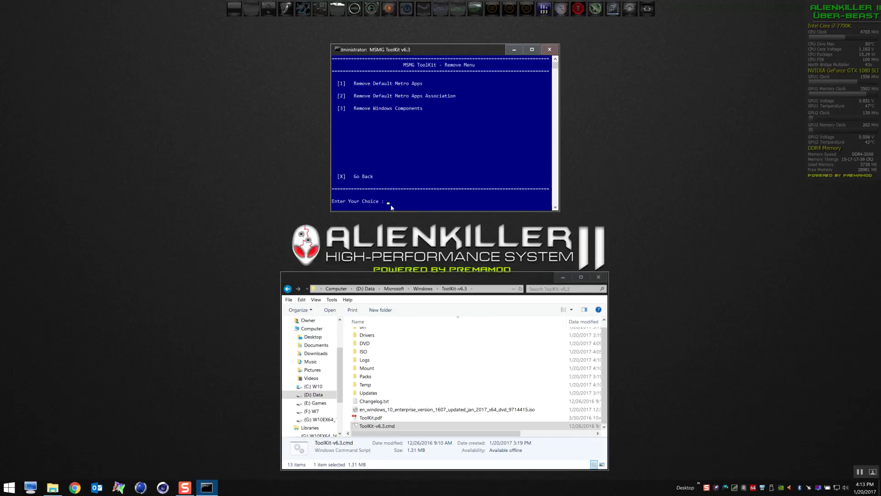
{"action": "type", "text": "2"}
{"action": "key", "text": "Return"}
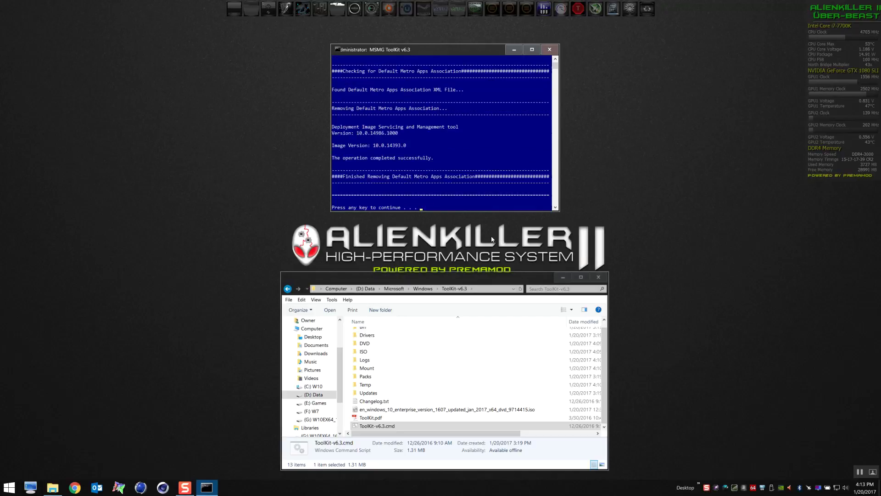
{"action": "key", "text": "Return"}
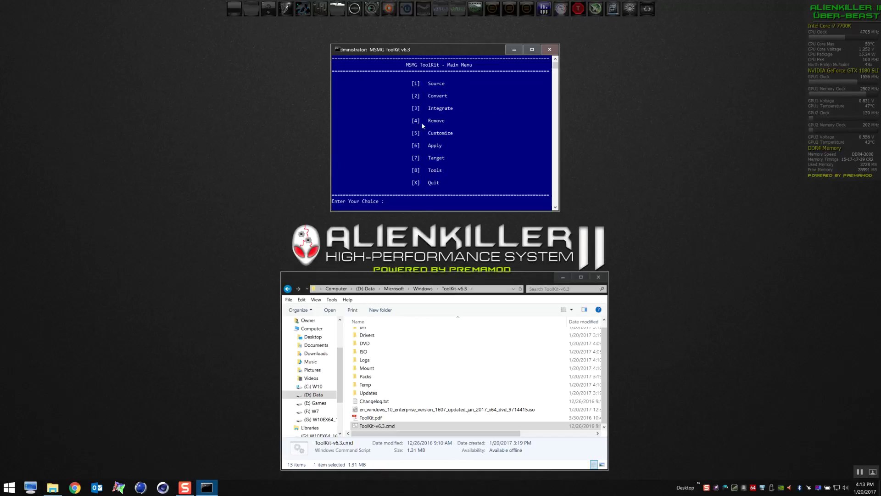
Open Remove Windows Components (4, 3), accept the warning with Y, and start removal with option A
{"action": "type", "text": "4"}
{"action": "key", "text": "Return"}
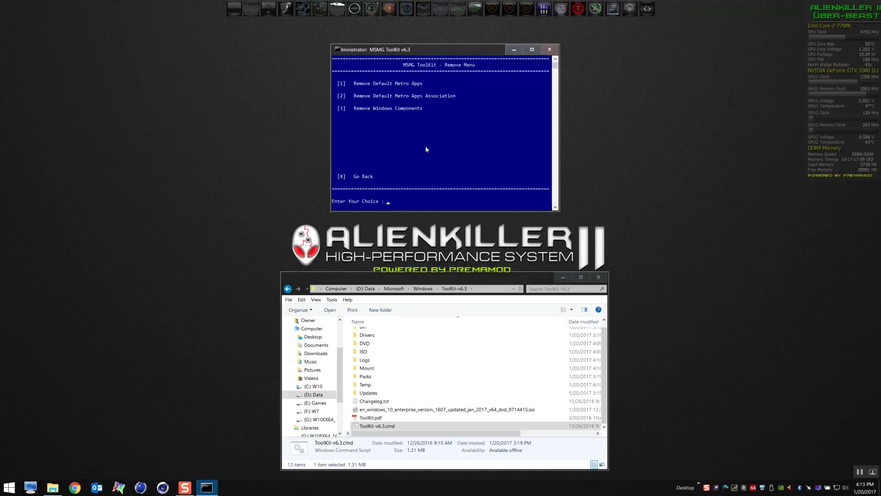
{"action": "type", "text": "3"}
{"action": "key", "text": "Return"}
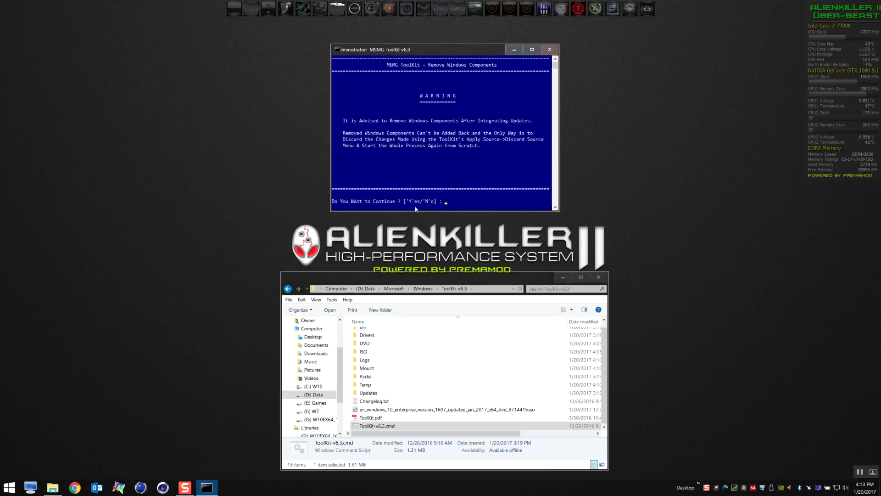
{"action": "type", "text": "y"}
{"action": "key", "text": "Return"}
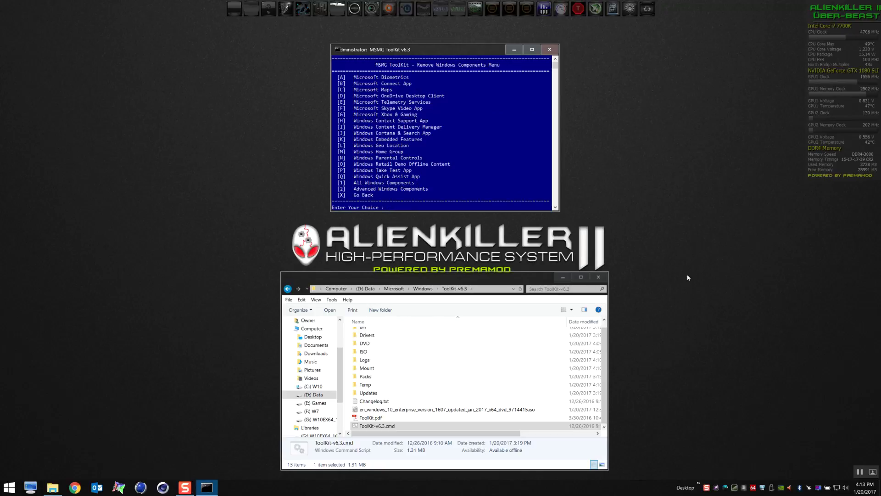
{"action": "type", "text": "A"}
{"action": "key", "text": "Return"}
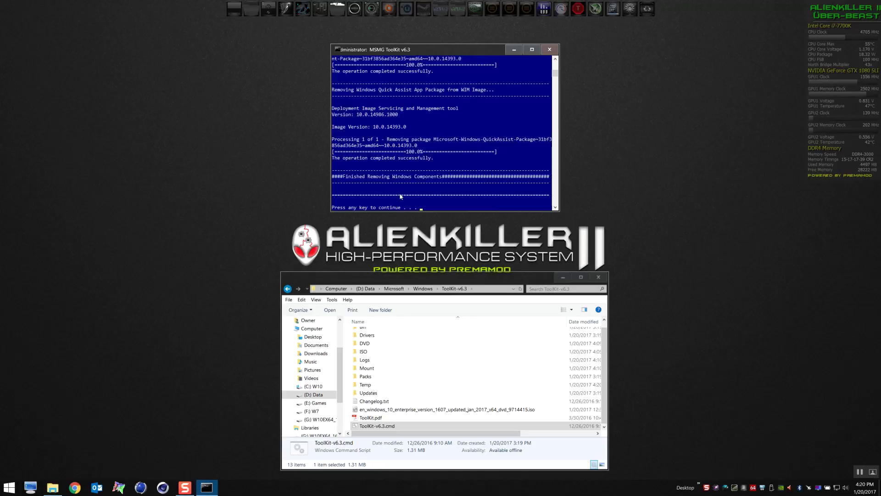
Apply changes to the source WIM images (6, 1), saving and unmounting install.wim index 1
{"action": "key", "text": "Return"}
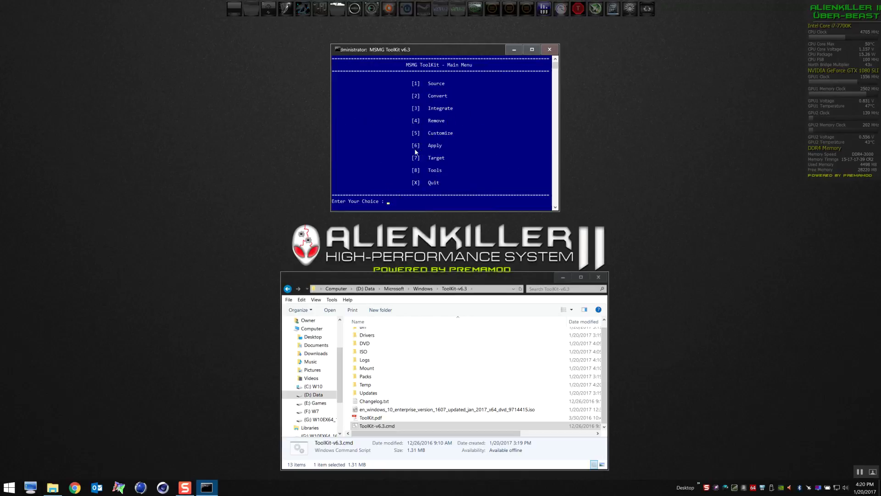
{"action": "type", "text": "6"}
{"action": "key", "text": "Return"}
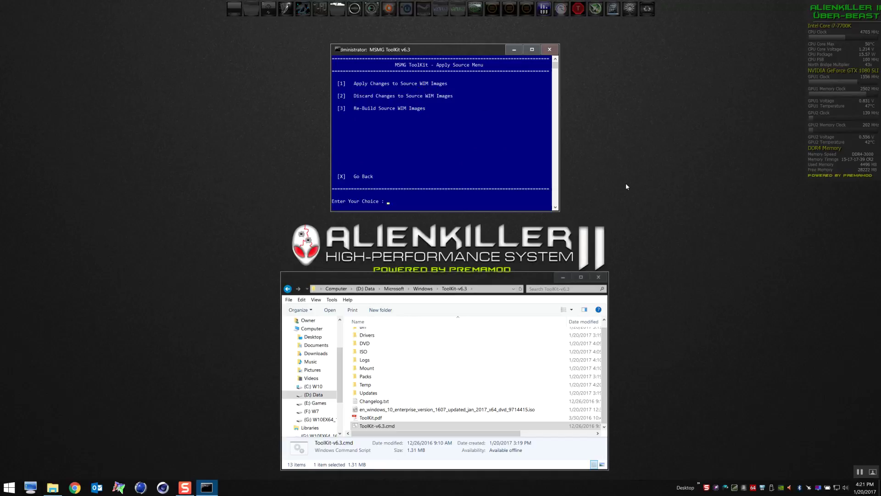
{"action": "type", "text": "1"}
{"action": "key", "text": "Return"}
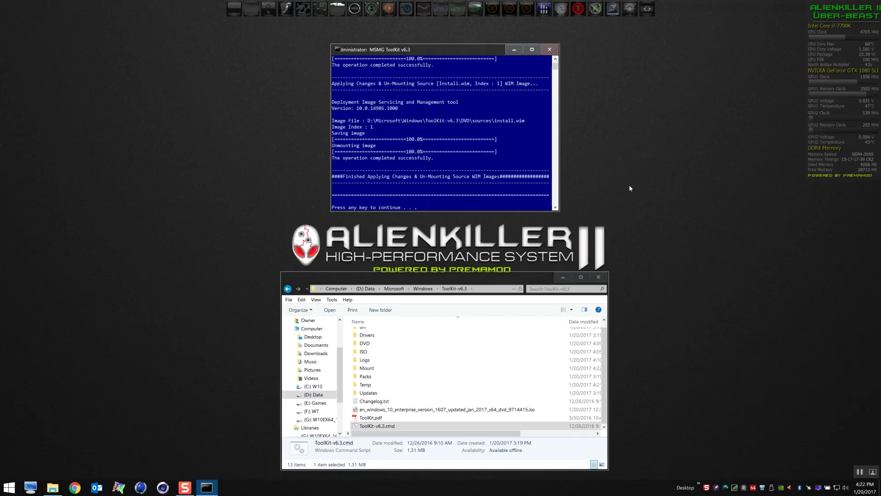
Start Target > Make a DVD ISO Image (7, 1) and enter the W10Ex64_1607_Jan_2017 volume label
{"action": "key", "text": "Return"}
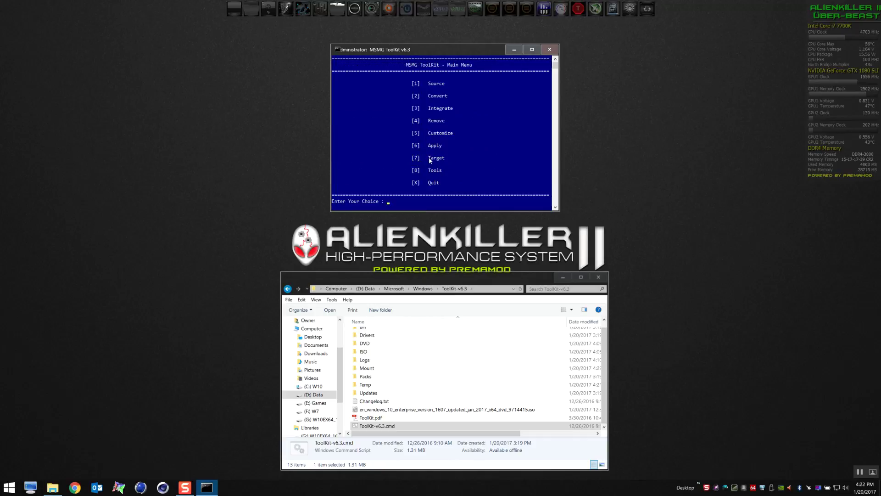
{"action": "type", "text": "7"}
{"action": "key", "text": "Return"}
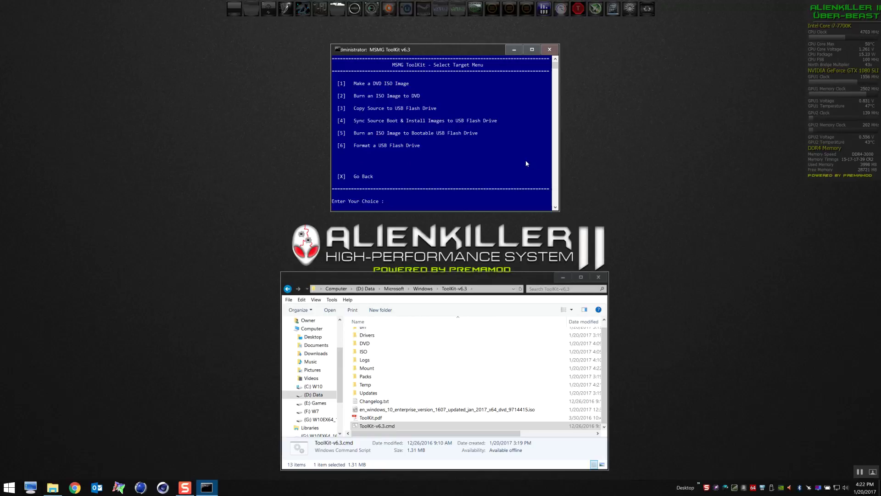
{"action": "type", "text": "1"}
{"action": "key", "text": "Return"}
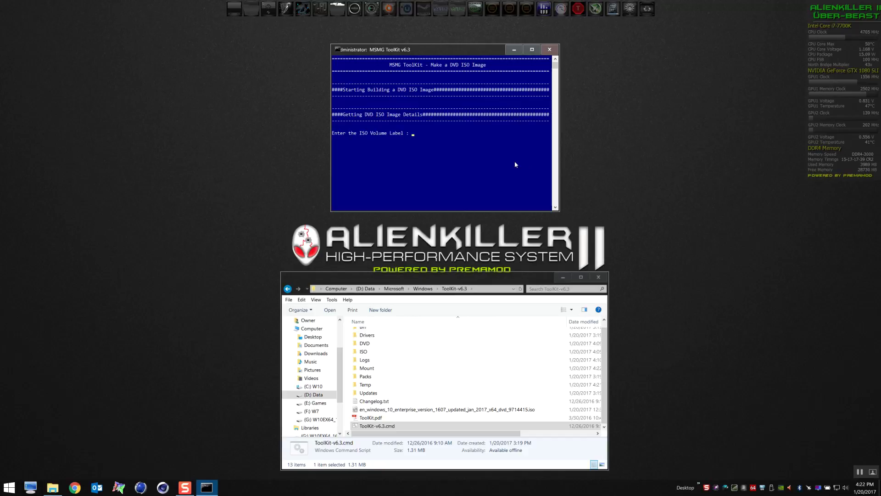
{"action": "type", "text": "W10Ex64_1607"}
{"action": "type", "text": "_Jan_20178"}
{"action": "key", "text": "Return"}
Name the ISO W10Ex64_1607_Jan_2017, build it, and return to the Main Menu
{"action": "type", "text": "W10Ex64"}
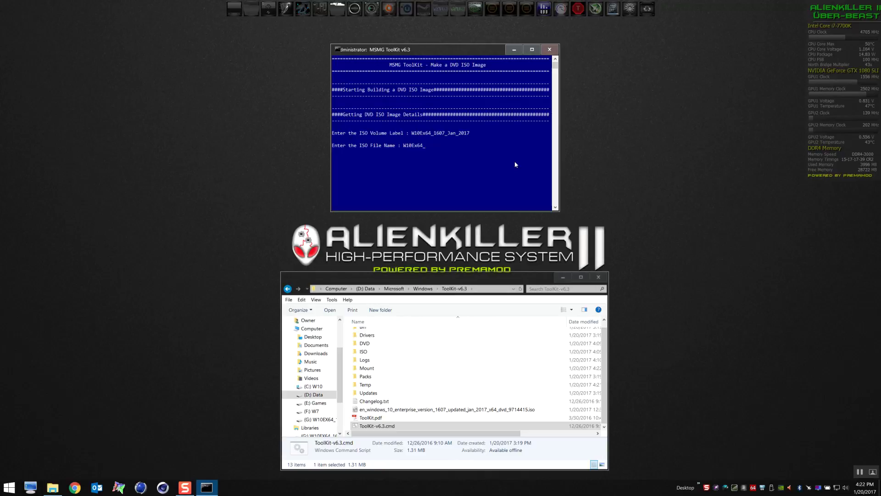
{"action": "type", "text": "_1607"}
{"action": "type", "text": "_Jan_2017"}
{"action": "key", "text": "Return"}
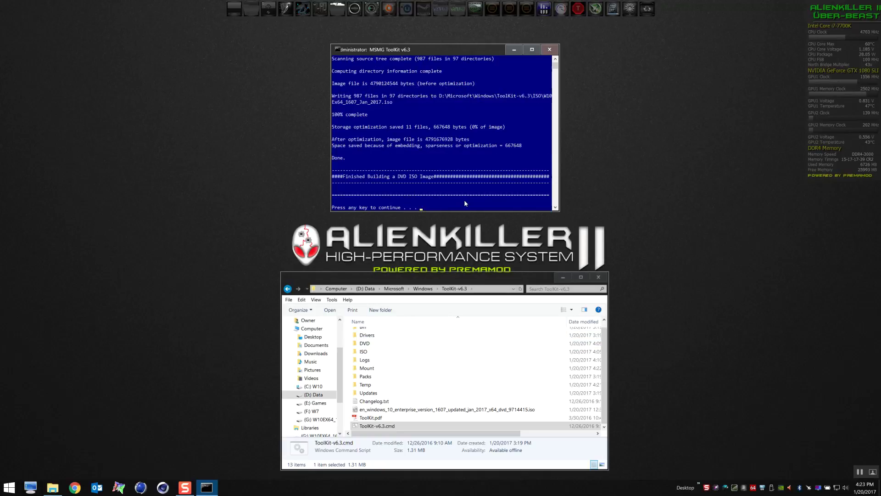
{"action": "key", "text": "Return"}
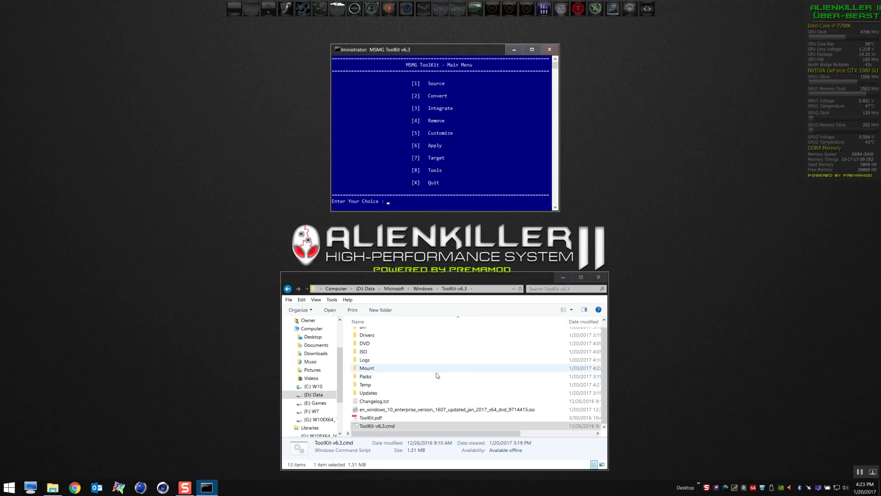
Check the new ISO in the ISO folder, then quit the toolkit with X
{"action": "double_click", "coordinate": [365, 352]}
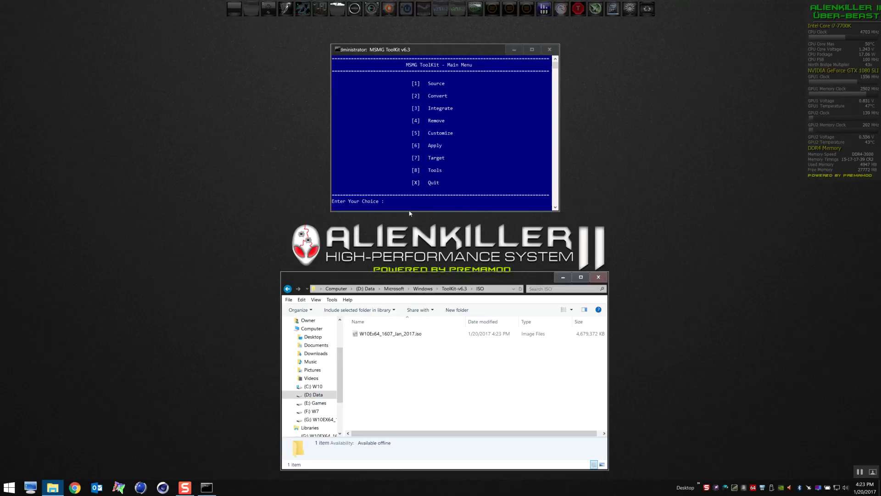
{"action": "left_click", "coordinate": [466, 57]}
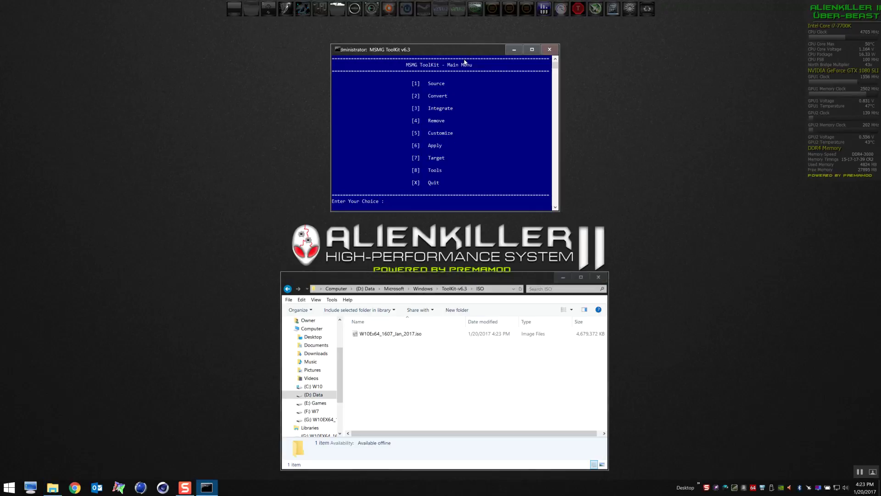
{"action": "type", "text": "x"}
{"action": "key", "text": "Return"}
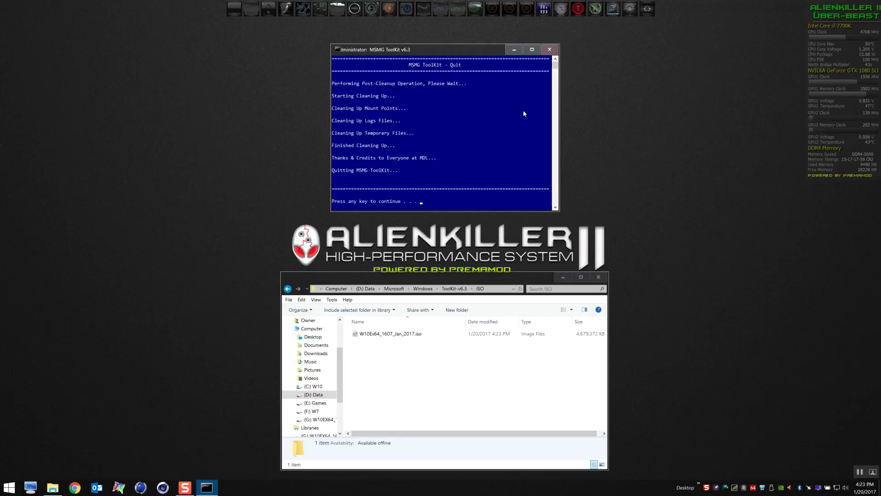
Close the toolkit console after its cleanup finishes, leaving the ISO folder showing
{"action": "key", "text": "Return"}
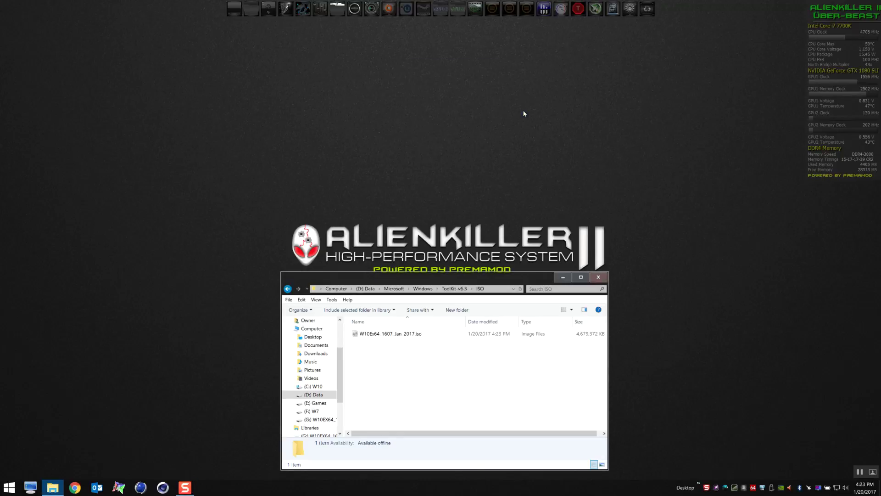